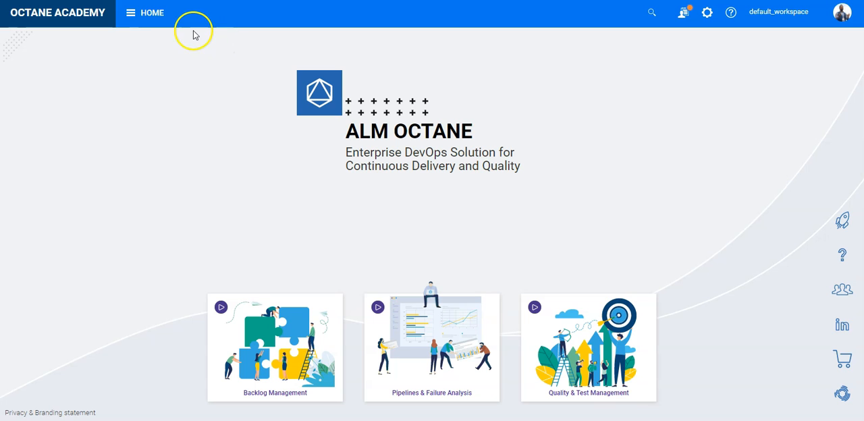
- Open the Quality module and browse its application modules, tests, features and defects views
left_click(150, 15)
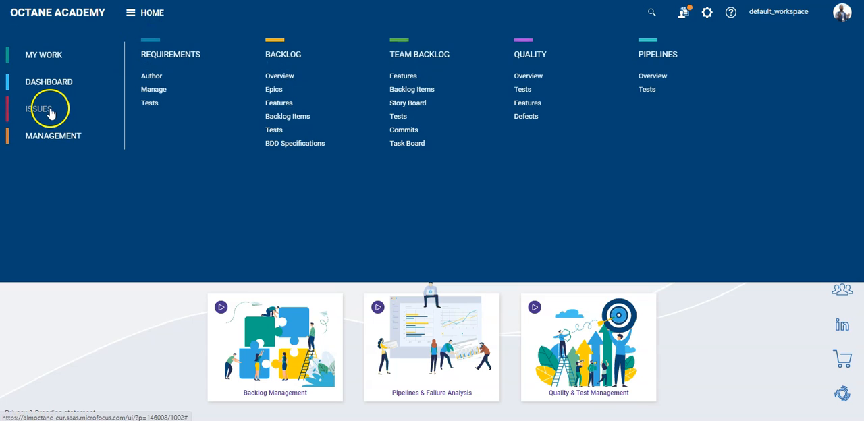
left_click(538, 55)
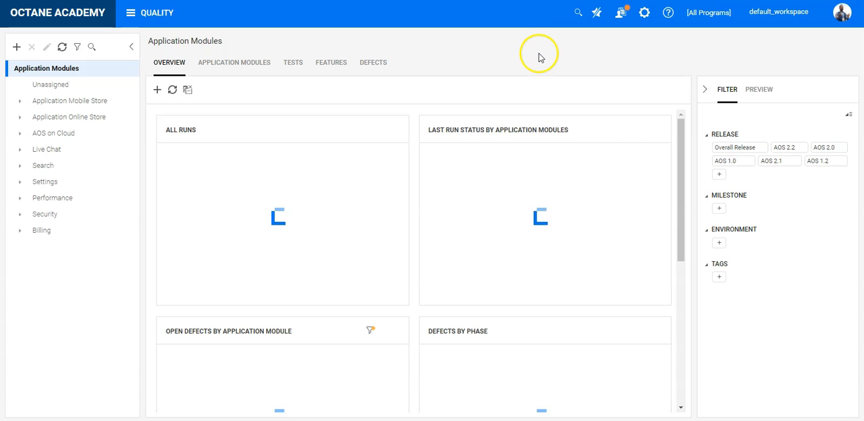
left_click(245, 64)
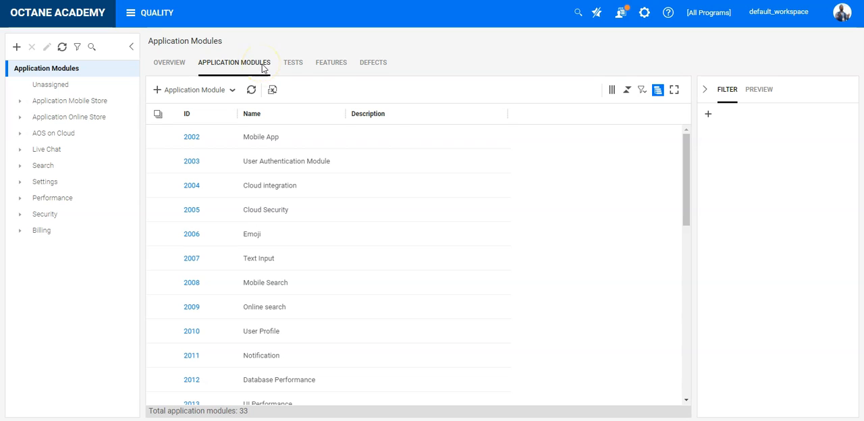
left_click(295, 67)
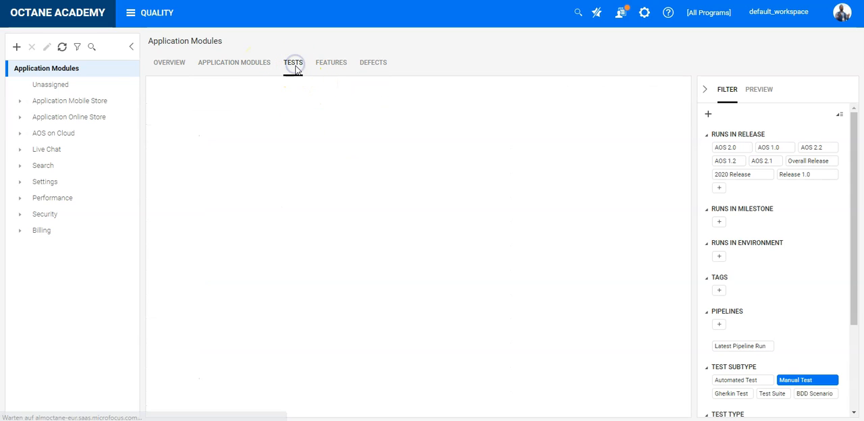
left_click(326, 65)
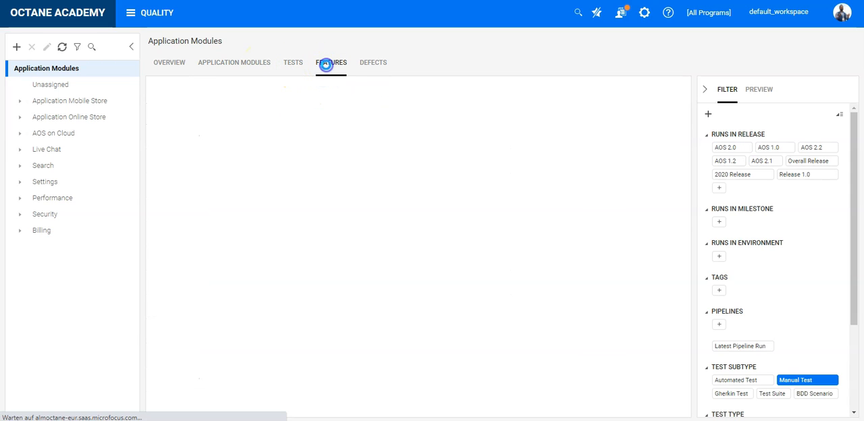
left_click(368, 66)
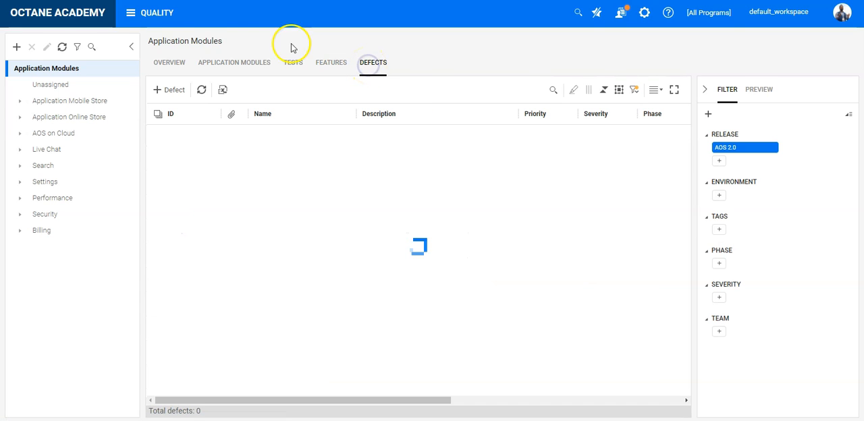
- Go to the Issues module and open the form for adding a new defect
left_click(169, 11)
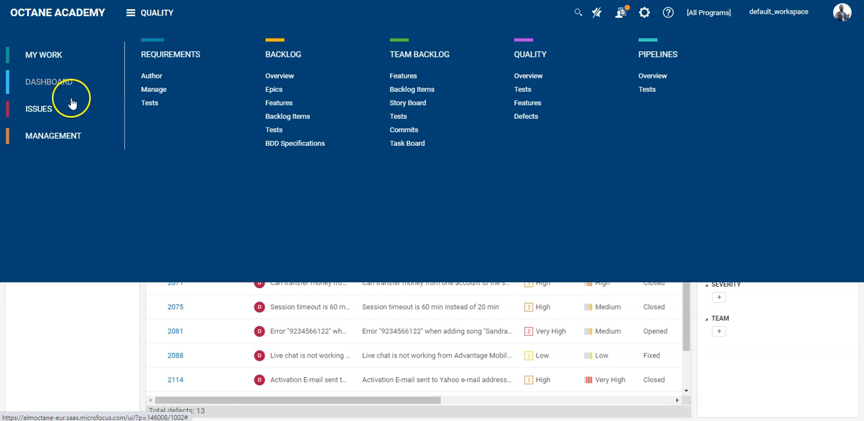
left_click(47, 109)
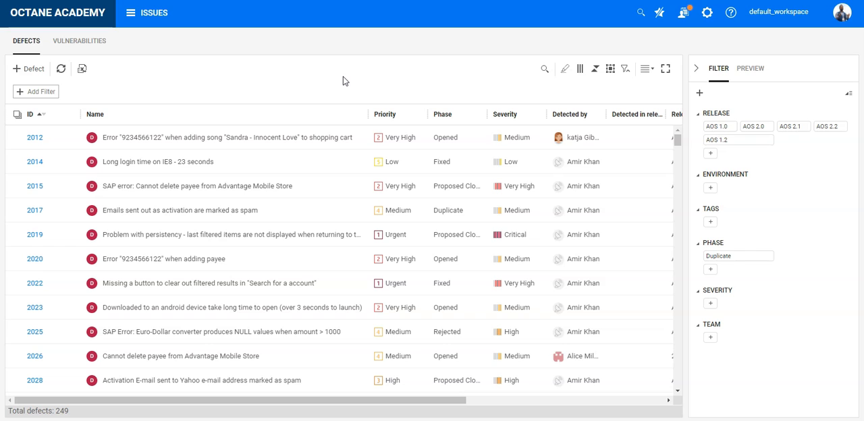
key("alt+shift+d")
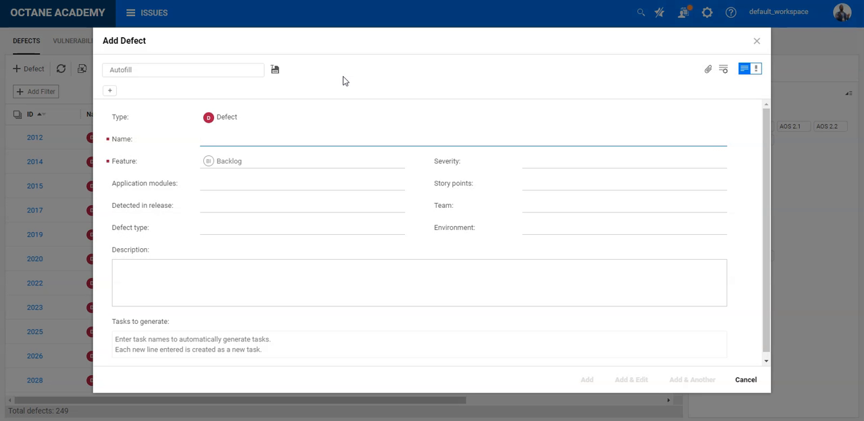
- Name the defect "ALT + N - will open the Add Defect dialog" and add it to the list
type("ALT + ")
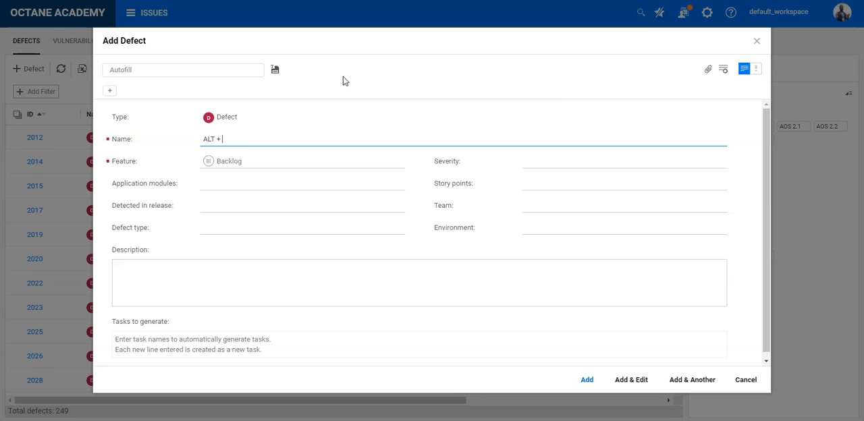
type("N - will create a new")
key("BackSpace")
key("BackSpace")
key("BackSpace")
key("BackSpace")
key("BackSpace")
key("BackSpace")
key("BackSpace")
key("BackSpace")
key("BackSpace")
key("BackSpace")
key("BackSpace")
key("BackSpace")
key("BackSpace")
type("open the Add Defect dialog")
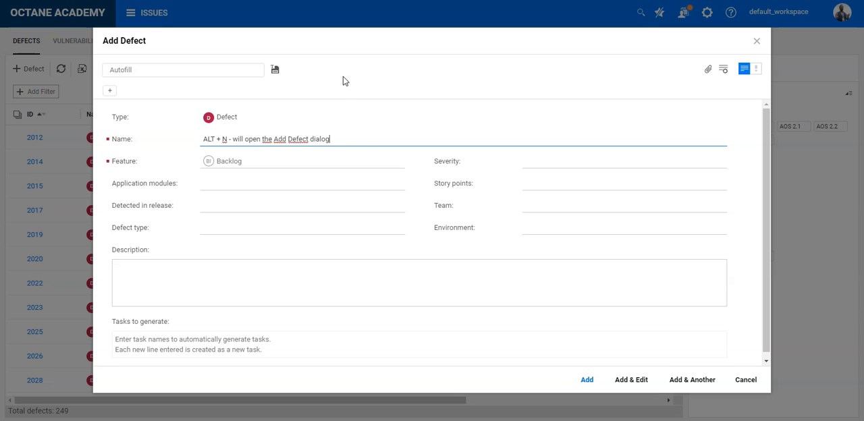
left_click_drag(349, 141, 196, 138)
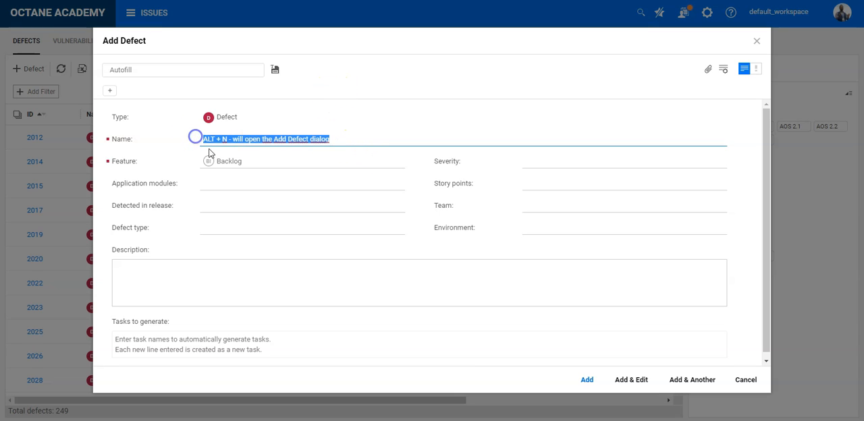
left_click(354, 279)
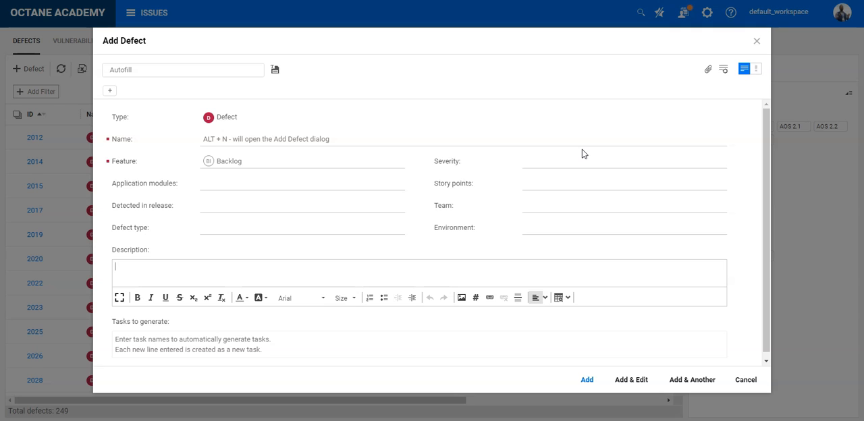
key("ctrl+Return")
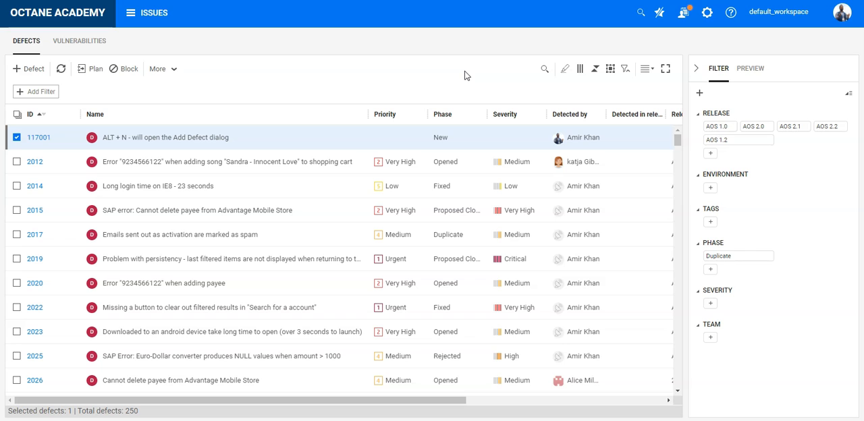
- Add a new defect named "I want multiple defects from here", keeping the form open for another one
key("alt+n")
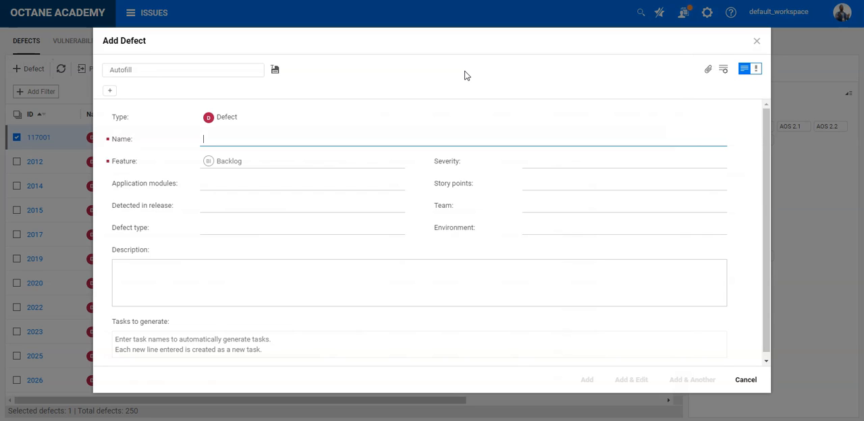
type("I")
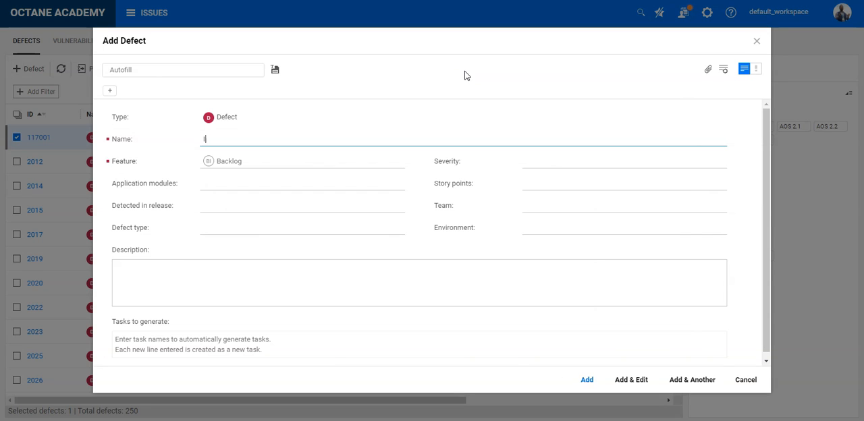
type(" want multiple defects from here")
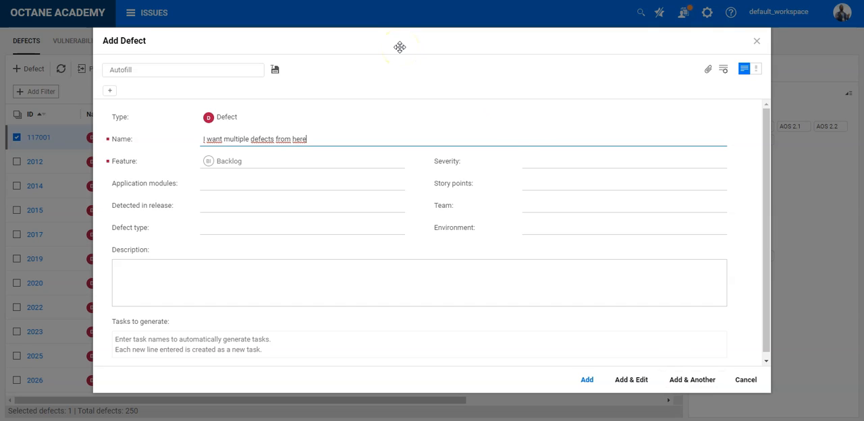
key("ctrl+shift+Return")
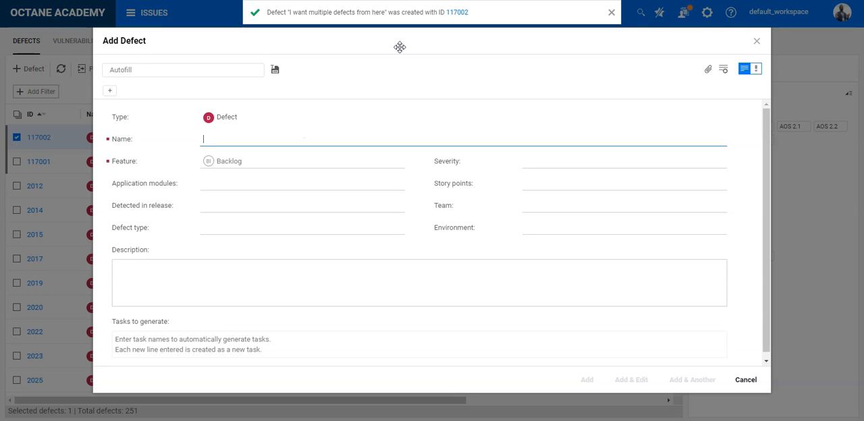
left_click(395, 46)
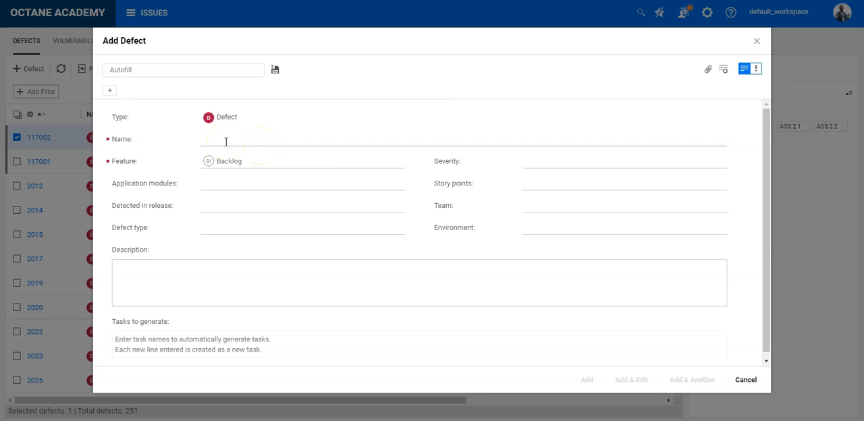
- Name the next defect "I want add a defect and directly go into the details" and add it, opening it for editing
left_click(226, 142)
type("I want add a defect and directly go into the details")
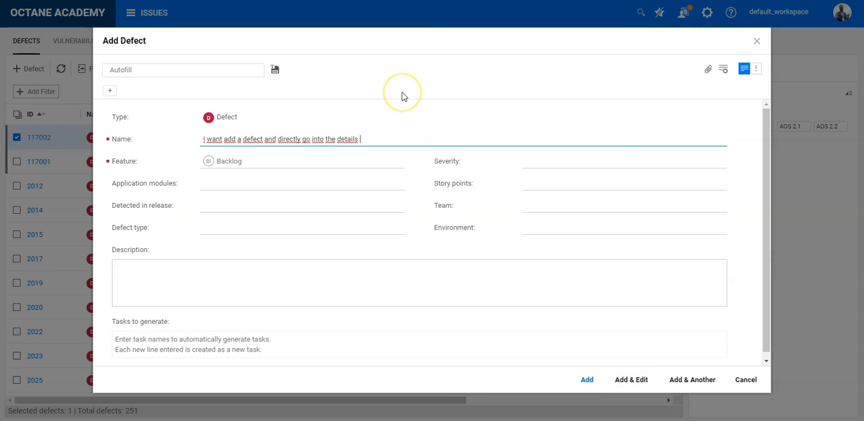
key("ctrl+Return")
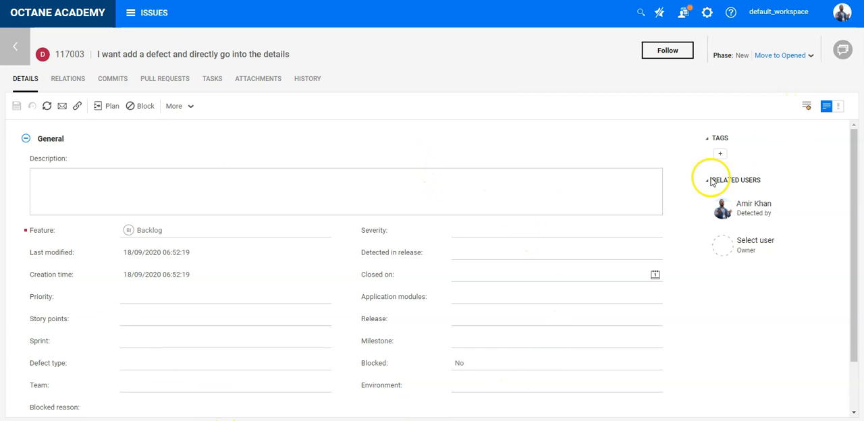
- Look through the new defect's detail fields and return through the defects list to the home page
scroll(420, 313, "down", 2)
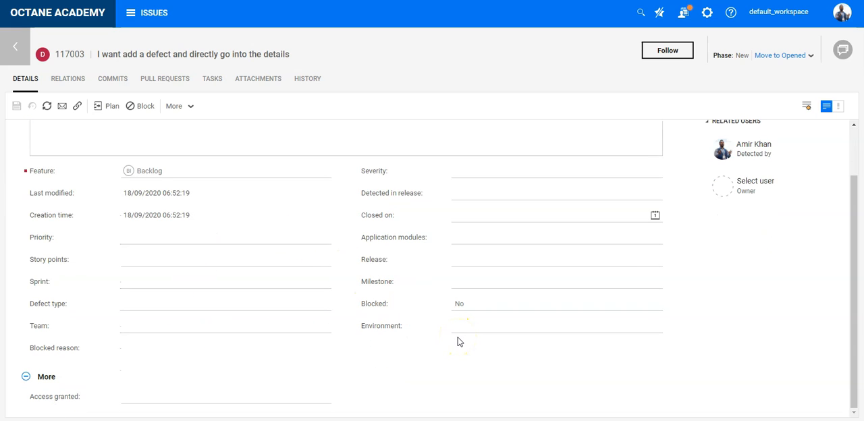
scroll(458, 342, "up", 2)
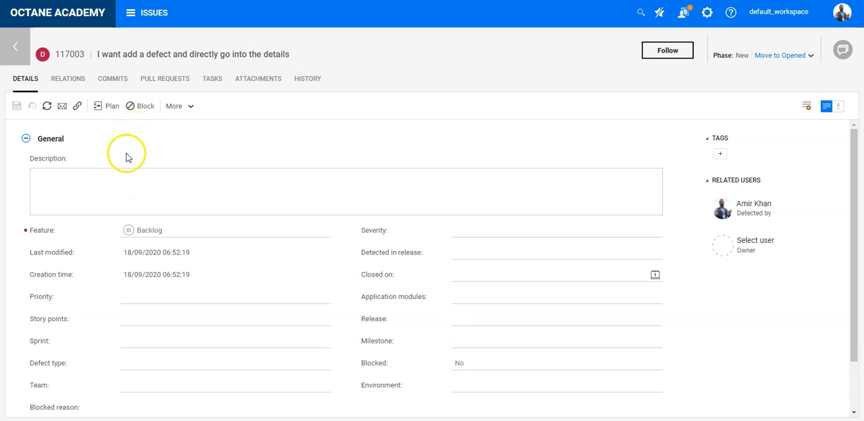
left_click(15, 46)
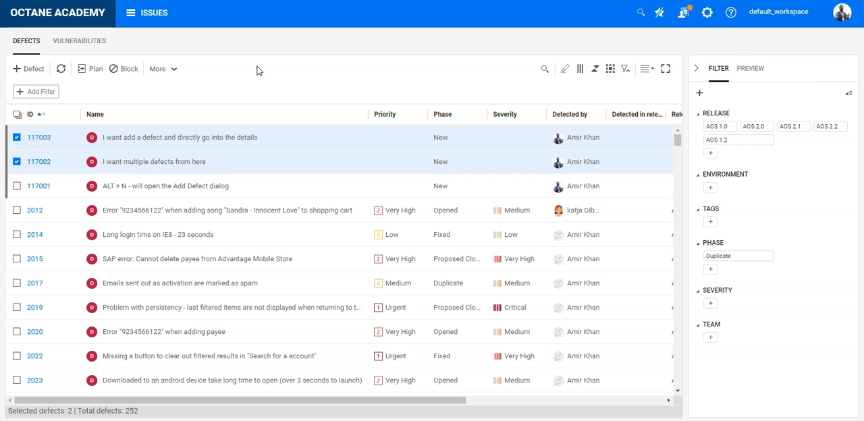
left_click(83, 22)
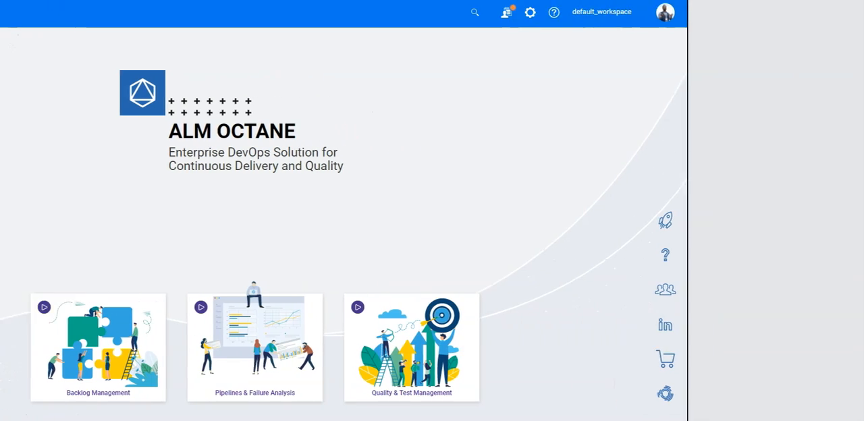